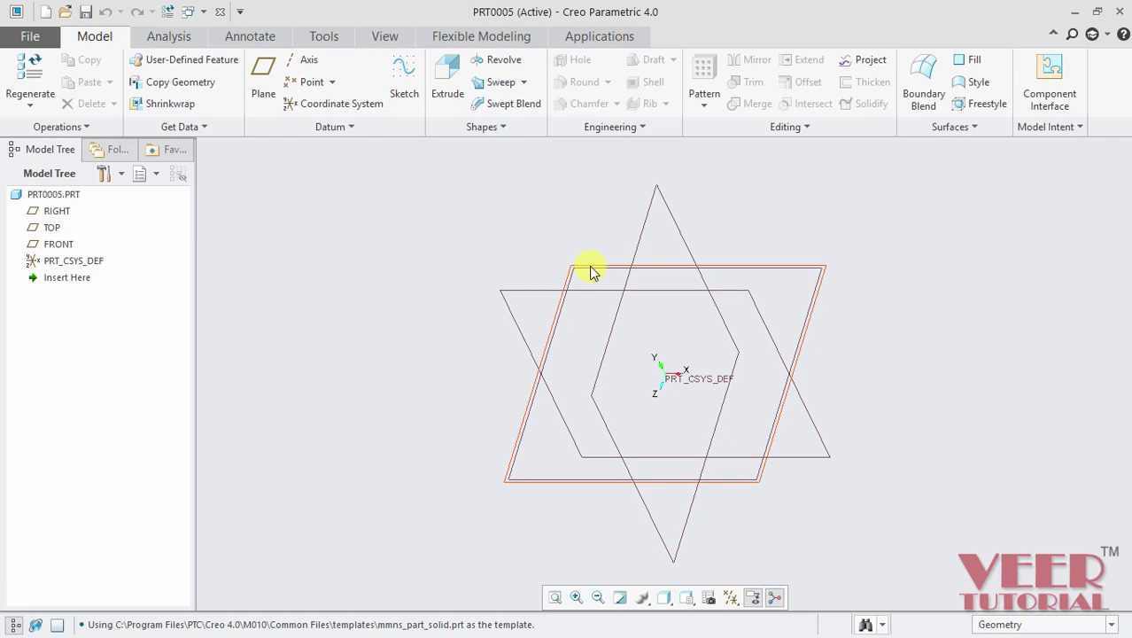
Start a sketch on the TOP plane, orient it flat to the screen, and hide datum planes
click(397, 78)
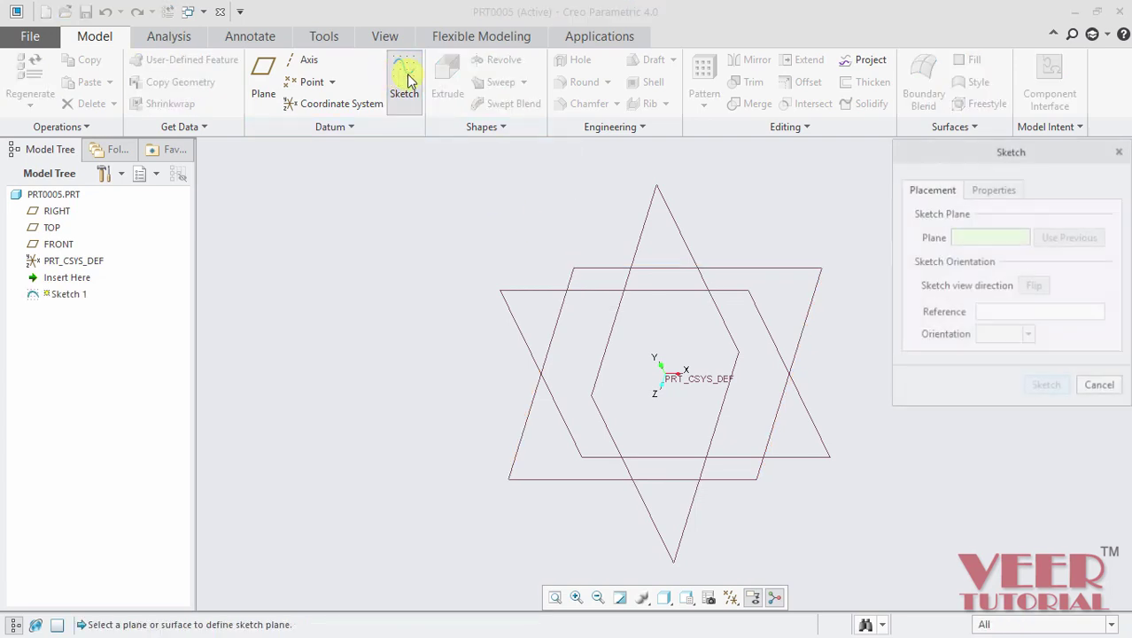
click(748, 267)
click(1043, 383)
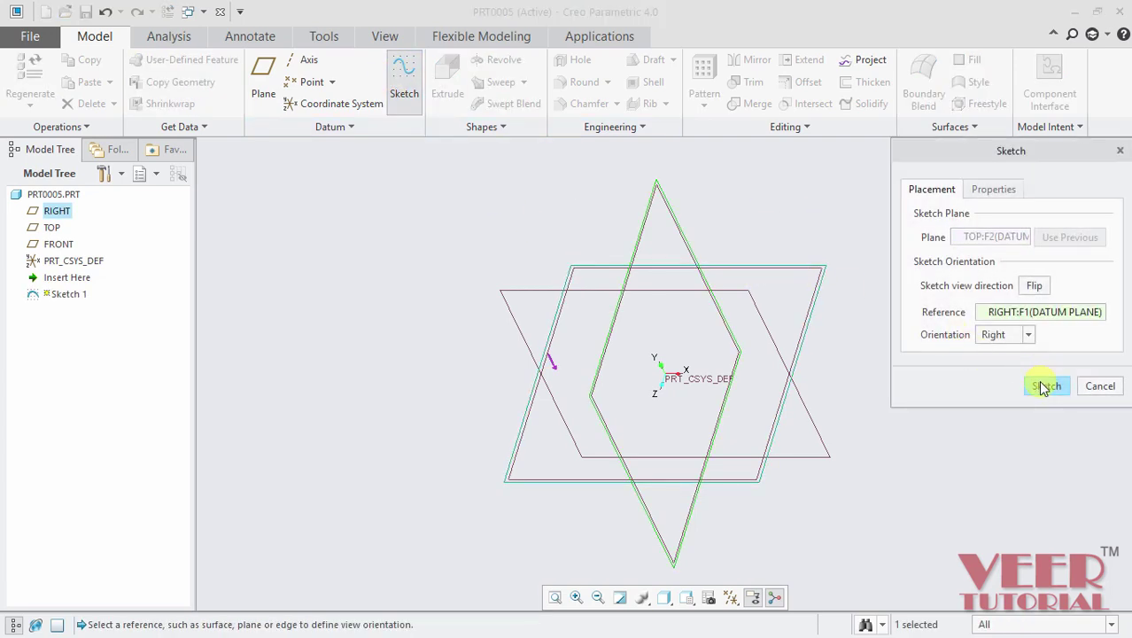
click(20, 103)
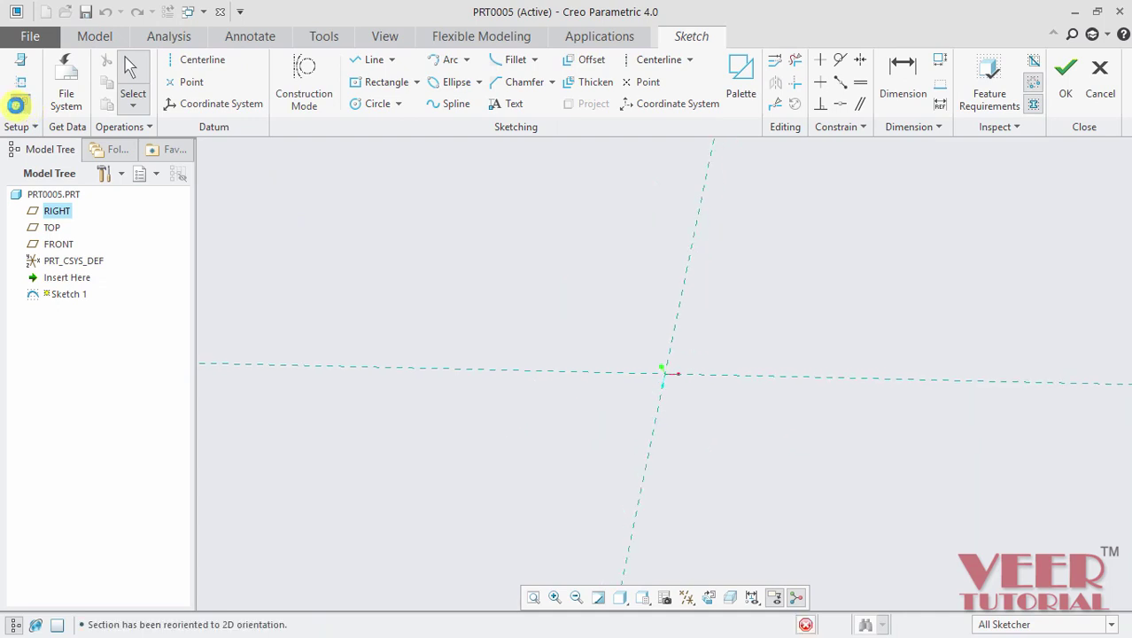
click(690, 600)
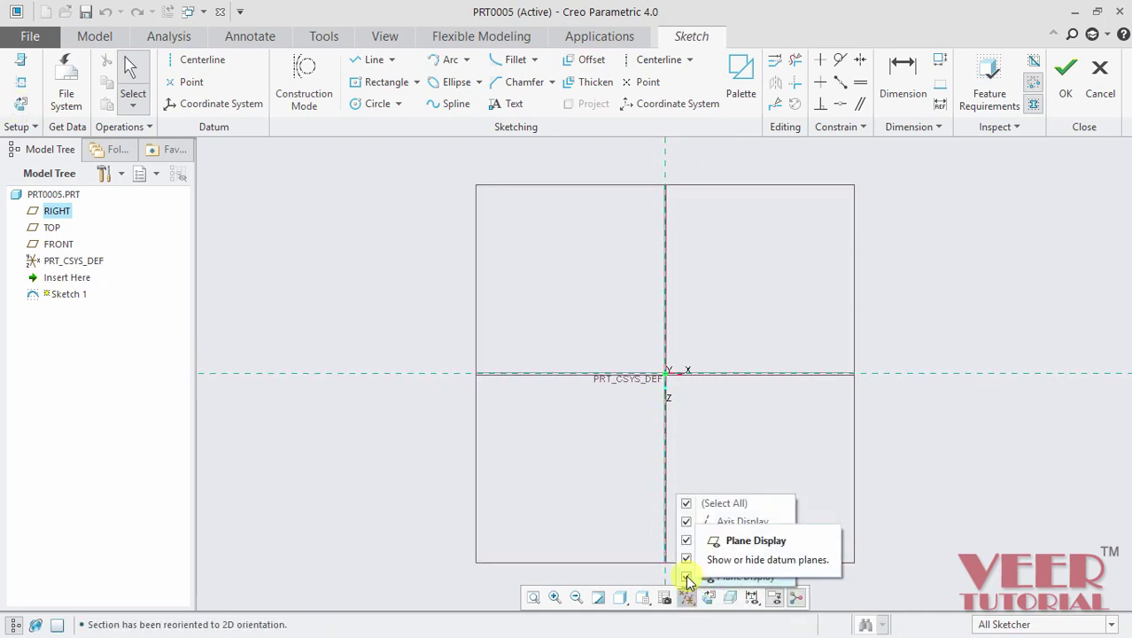
click(687, 576)
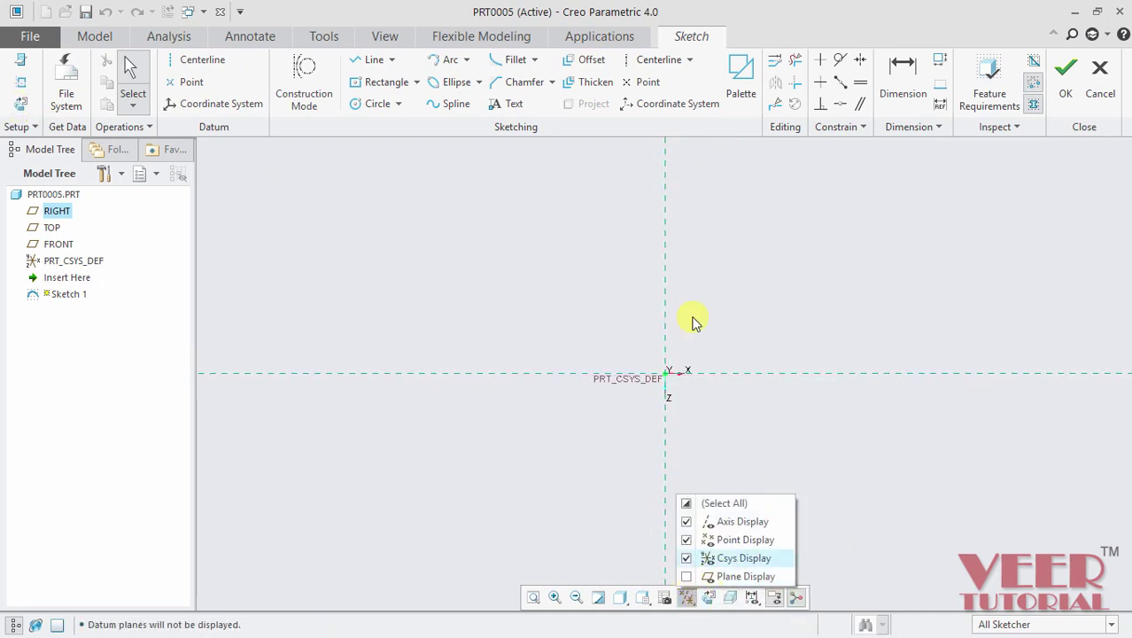
Draw a center rectangle on the origin, roughly 445.08 wide by 312.34 high
click(416, 82)
click(420, 139)
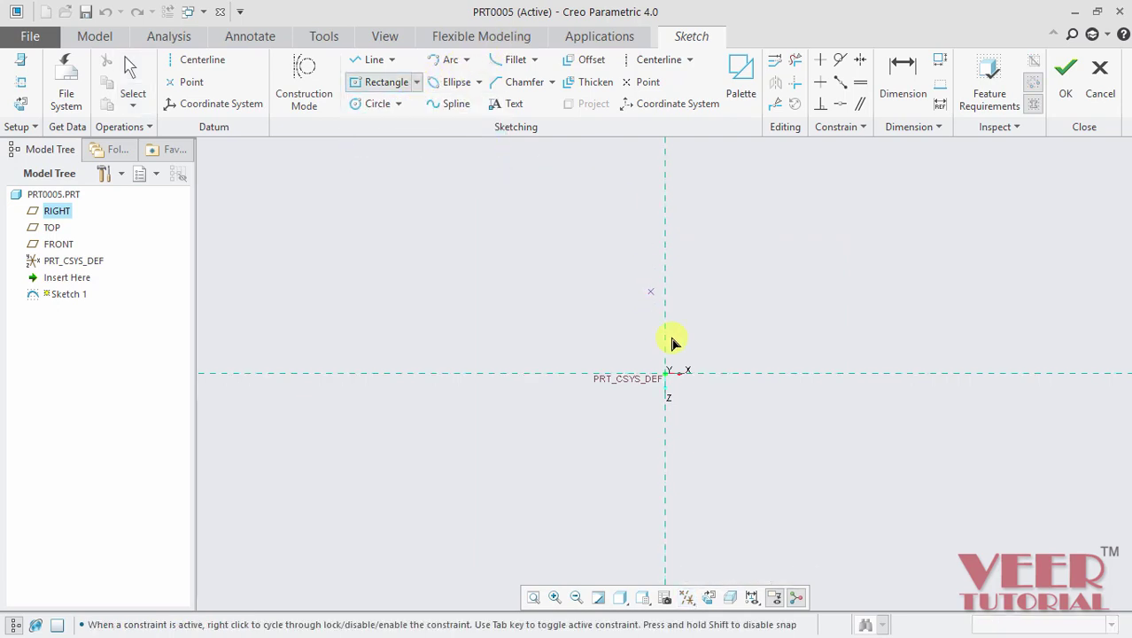
click(667, 377)
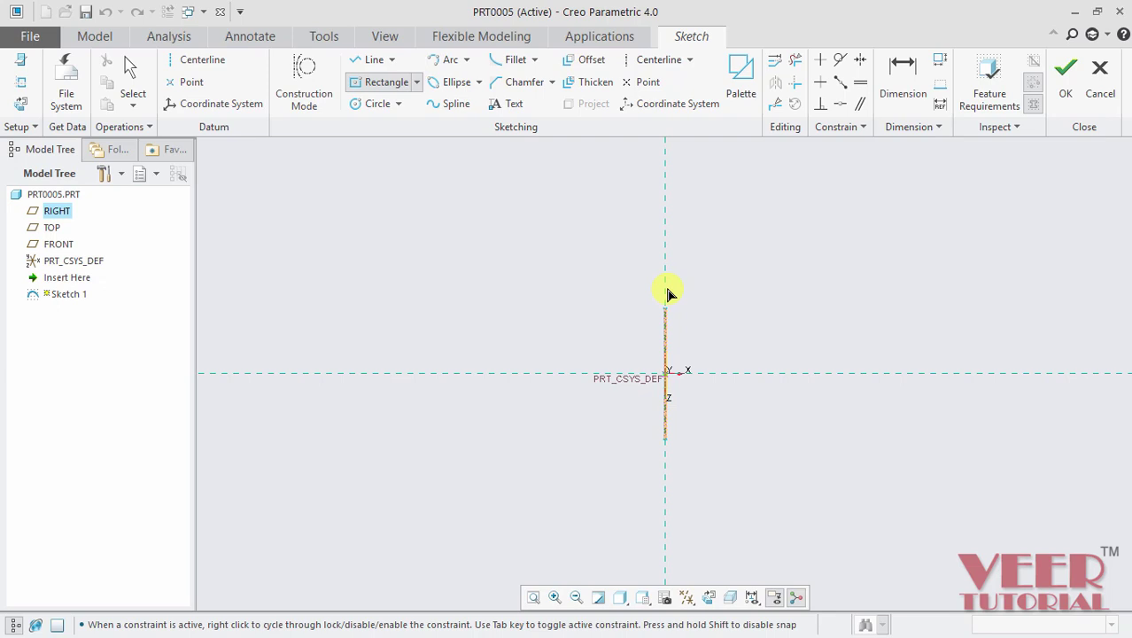
click(830, 257)
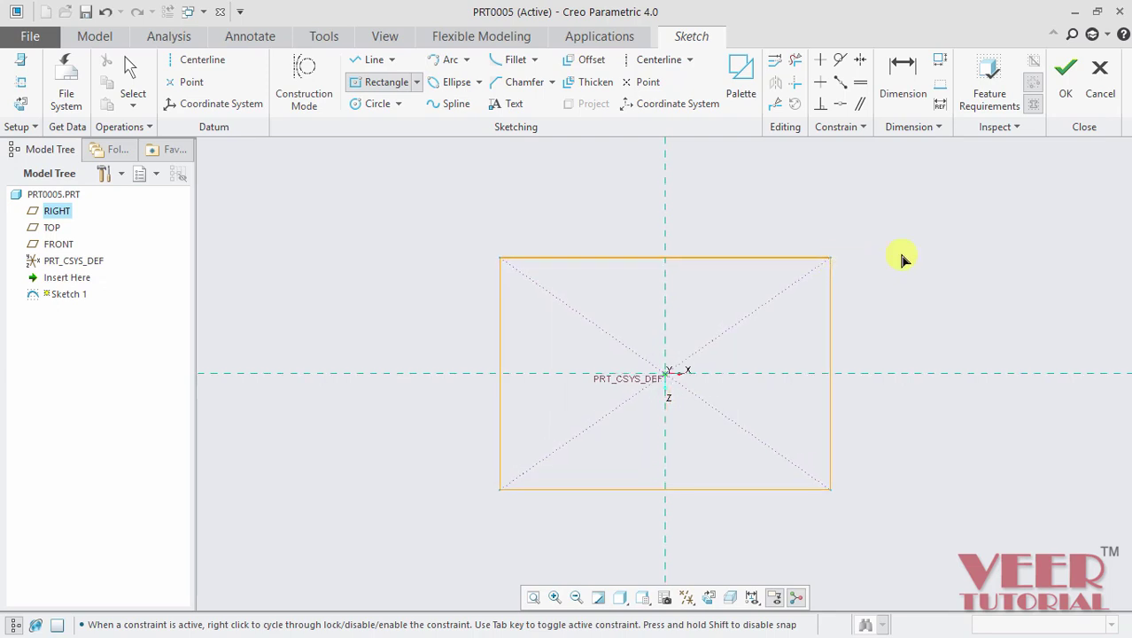
middle_click(979, 247)
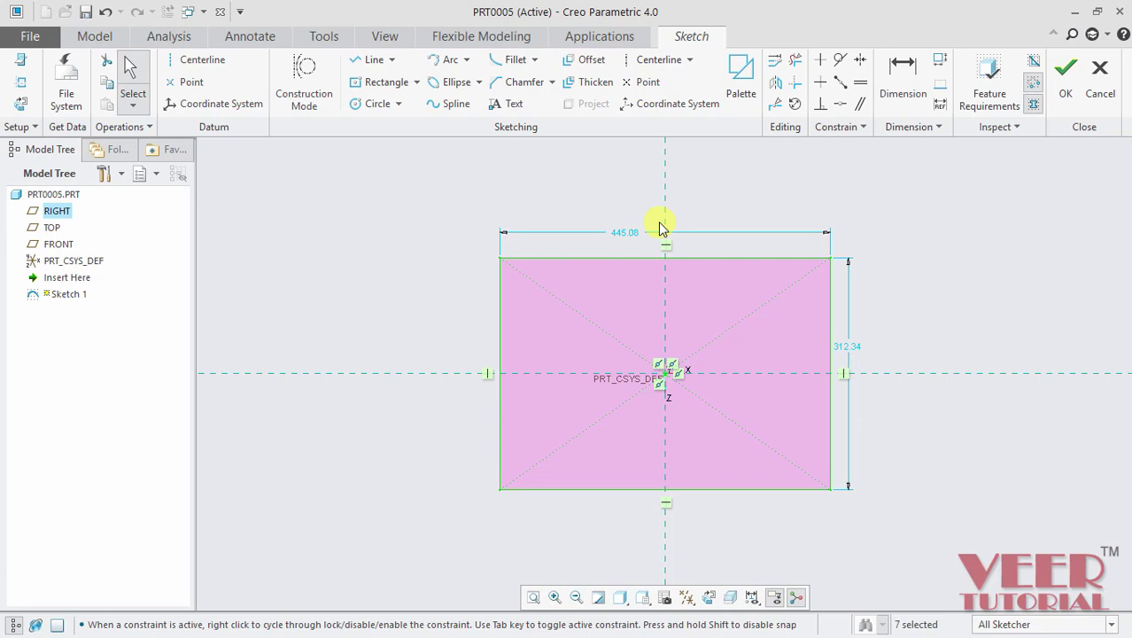
Change the rectangle's 445.08 width dimension to 150
double_click(621, 232)
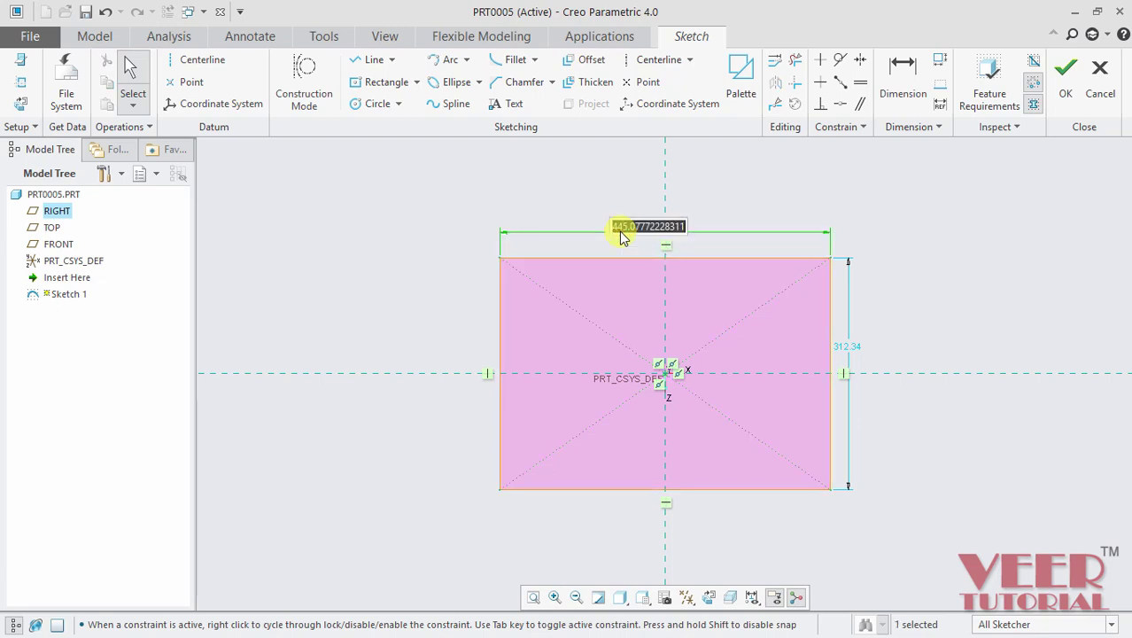
text(15)
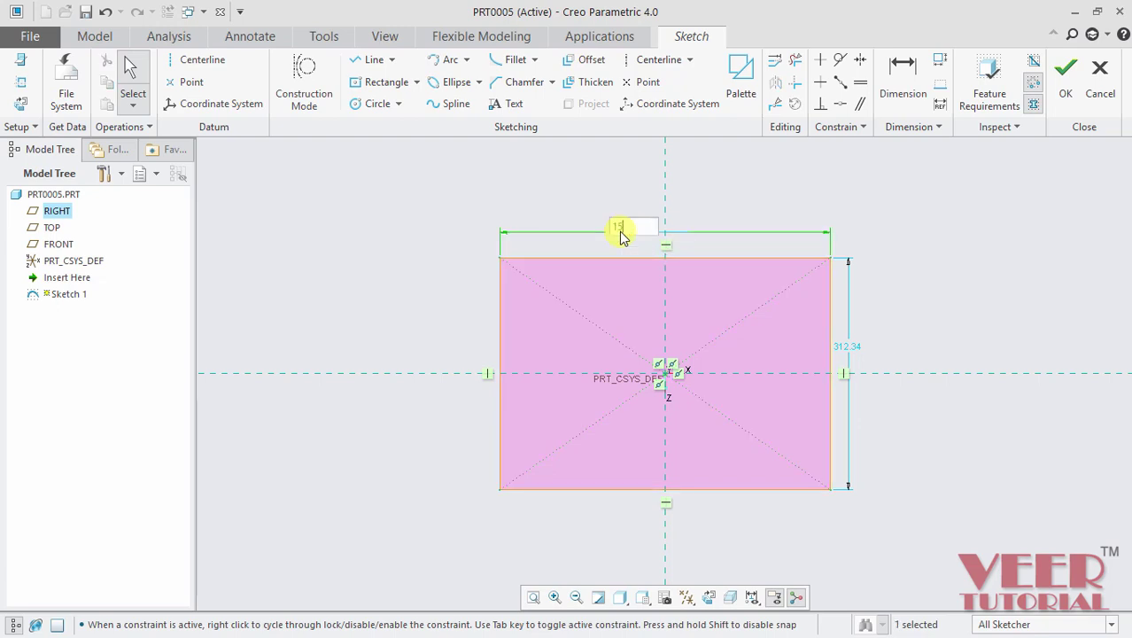
text(0)
key(Return)
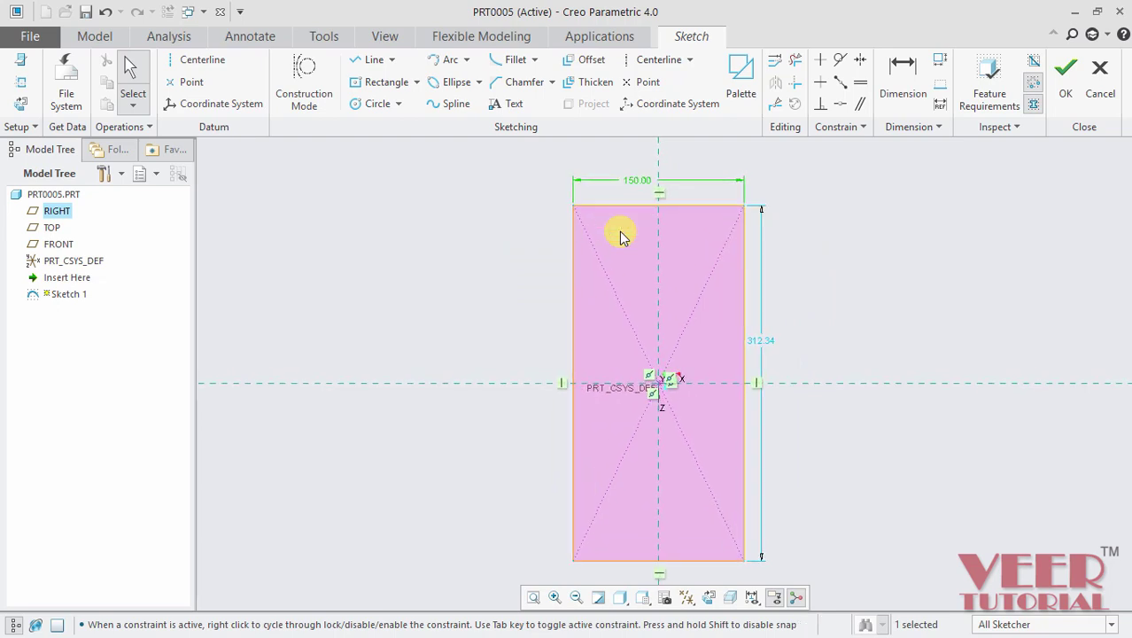
click(881, 271)
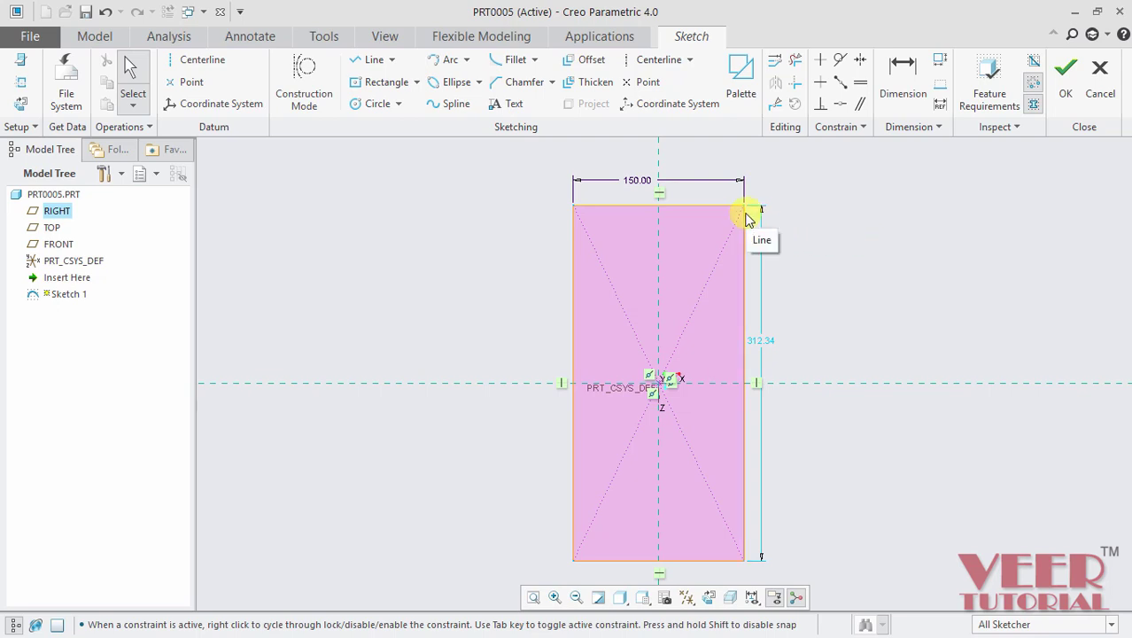
Finish the rectangle sketch with OK
click(324, 40)
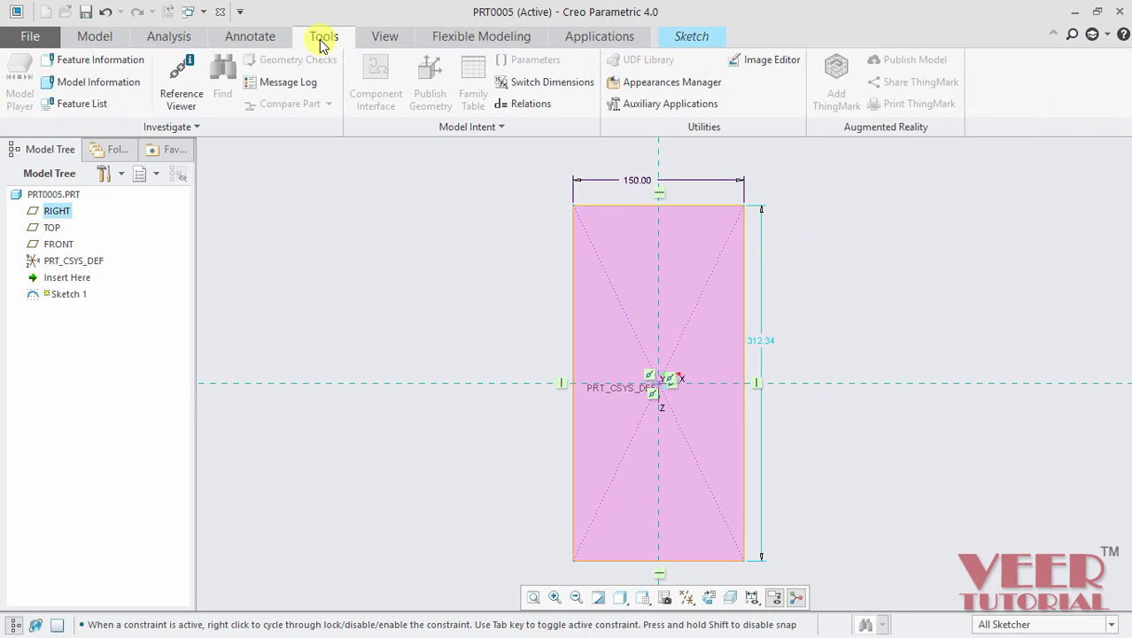
click(503, 128)
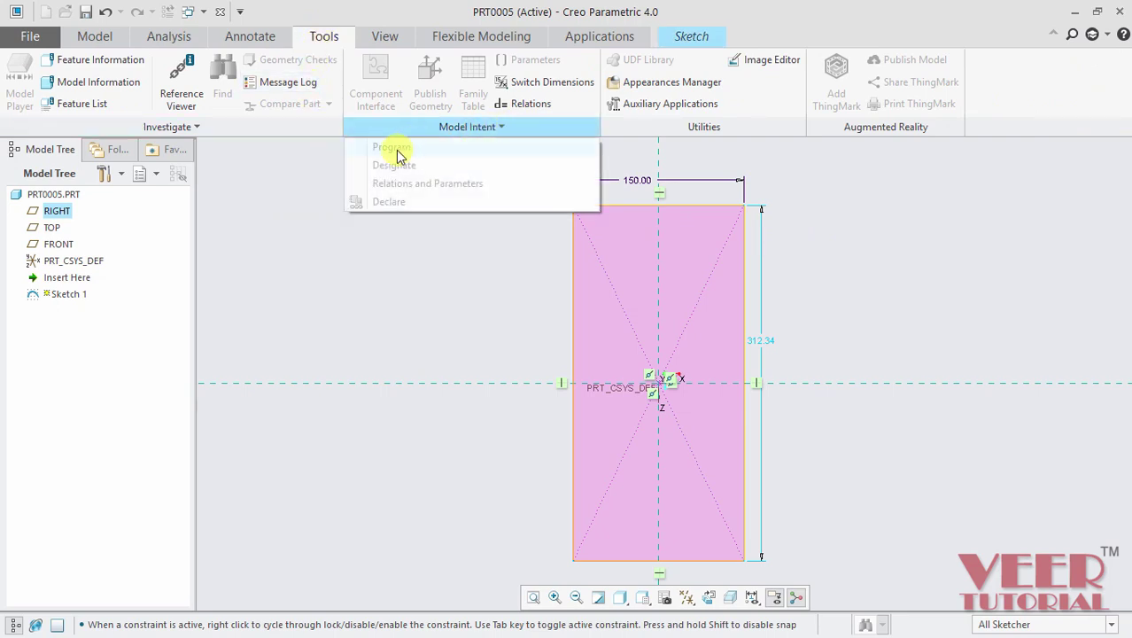
click(397, 268)
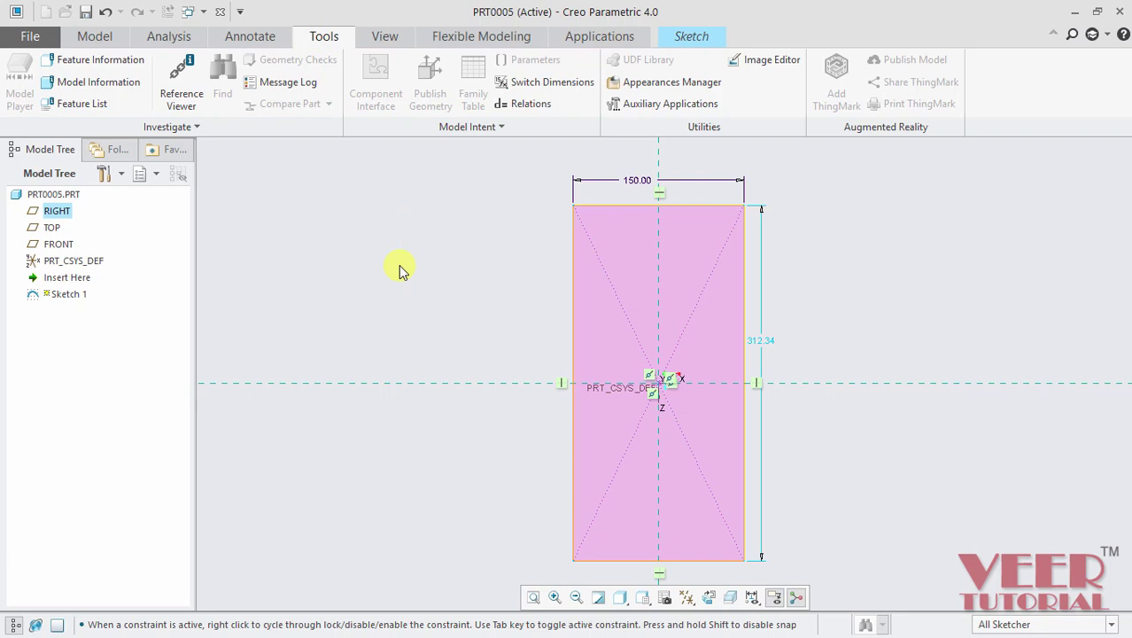
click(689, 39)
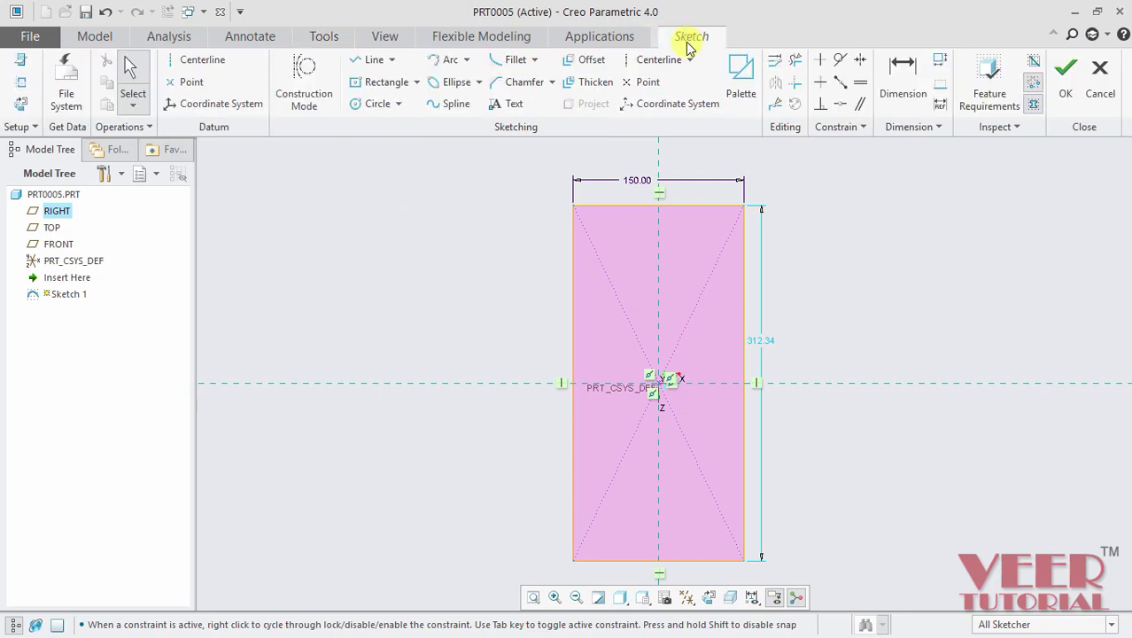
click(1065, 99)
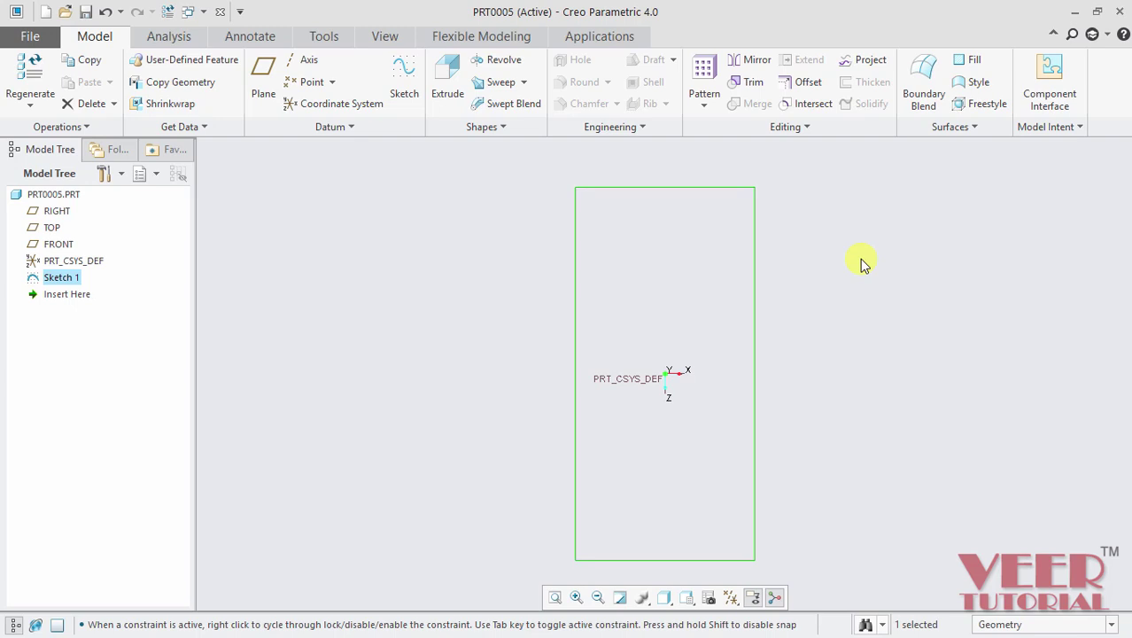
Open the PRT0005 program listing via Model Intent > Program > Edit Design
click(333, 41)
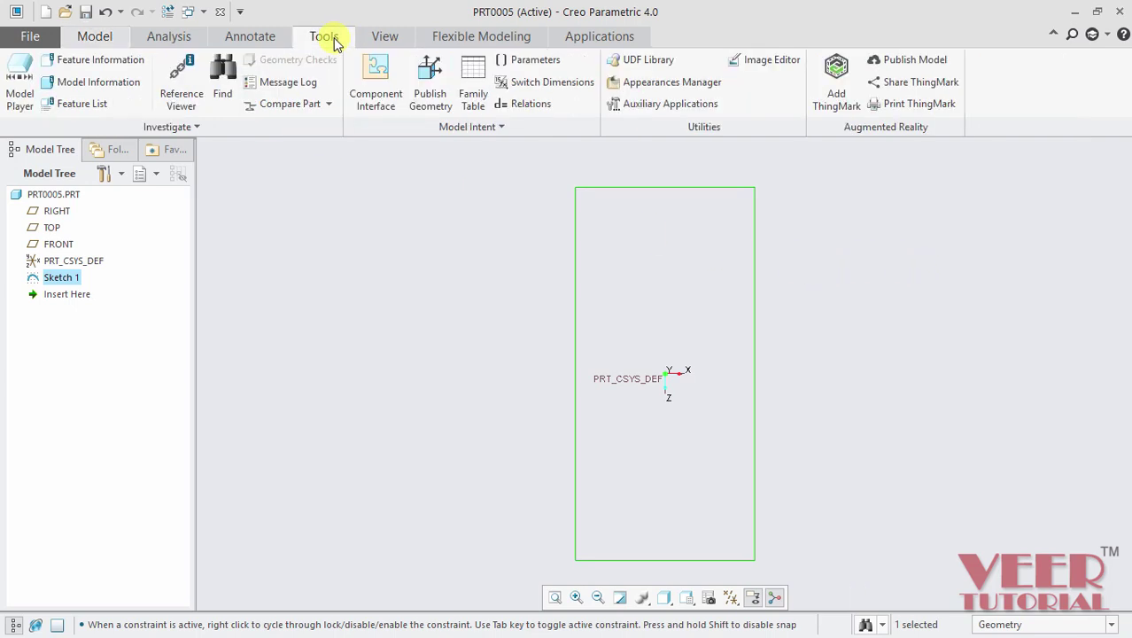
click(496, 127)
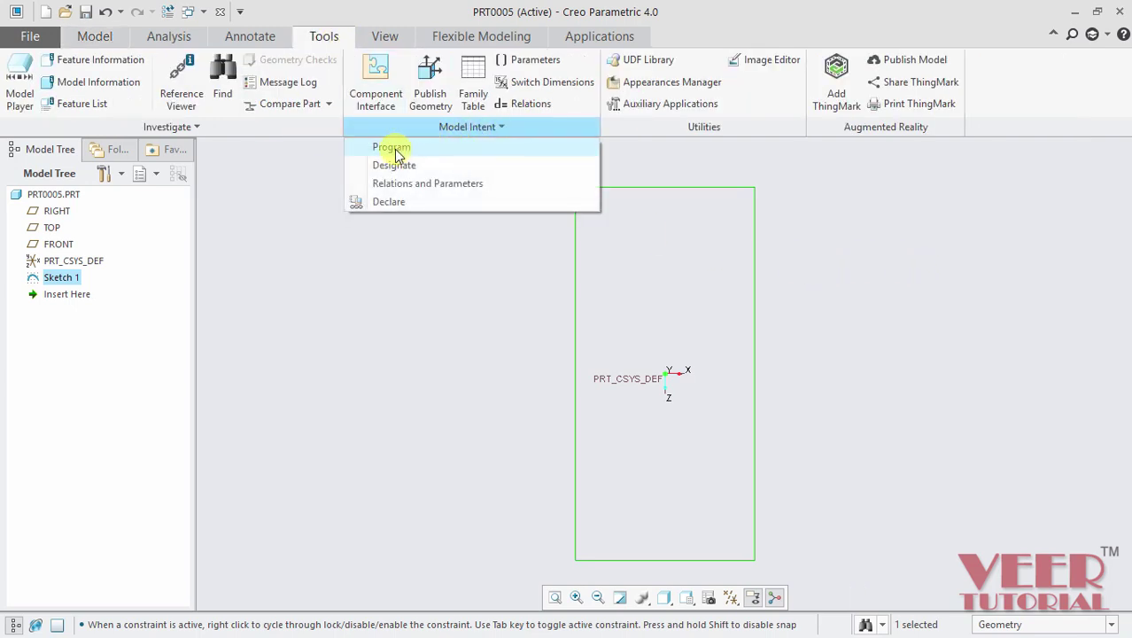
click(390, 147)
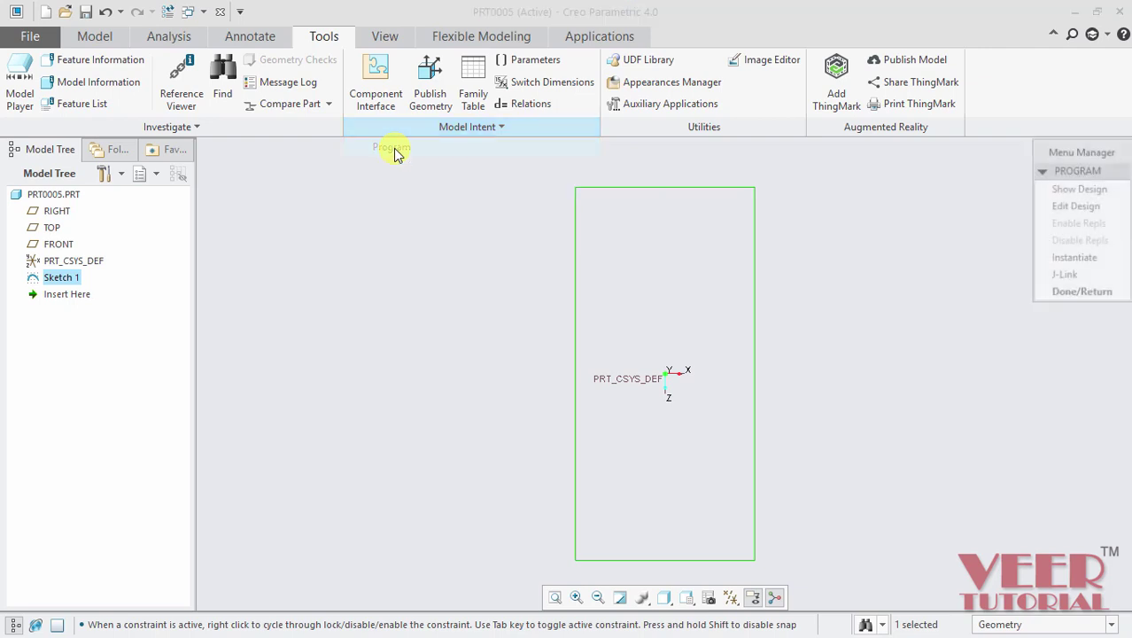
click(1076, 209)
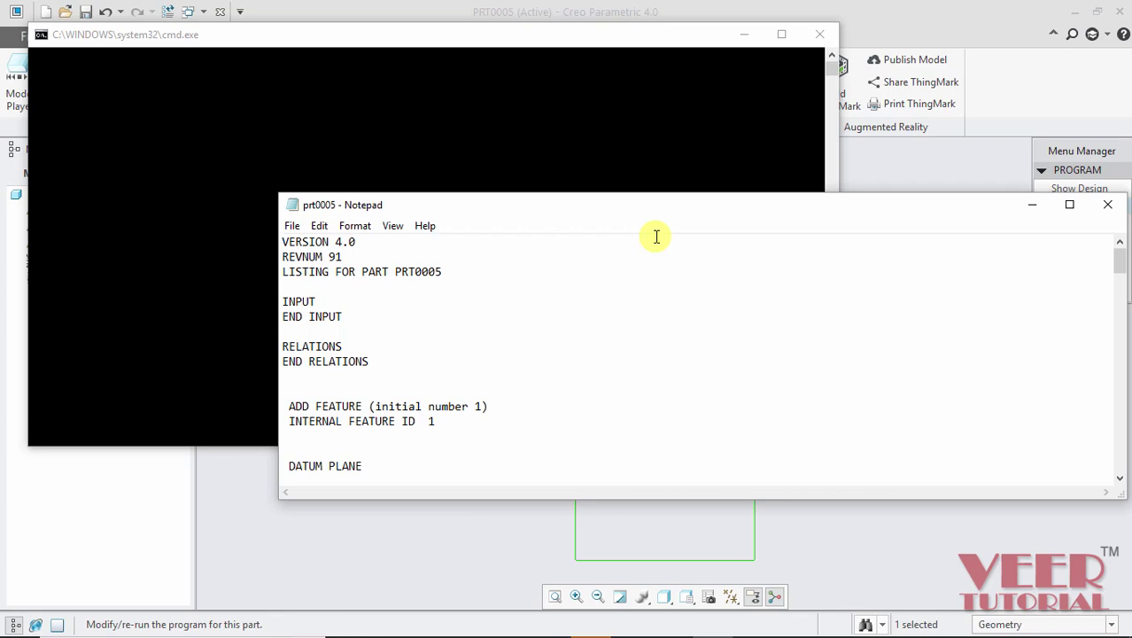
Maximize the Notepad program listing and skim through it
click(1069, 206)
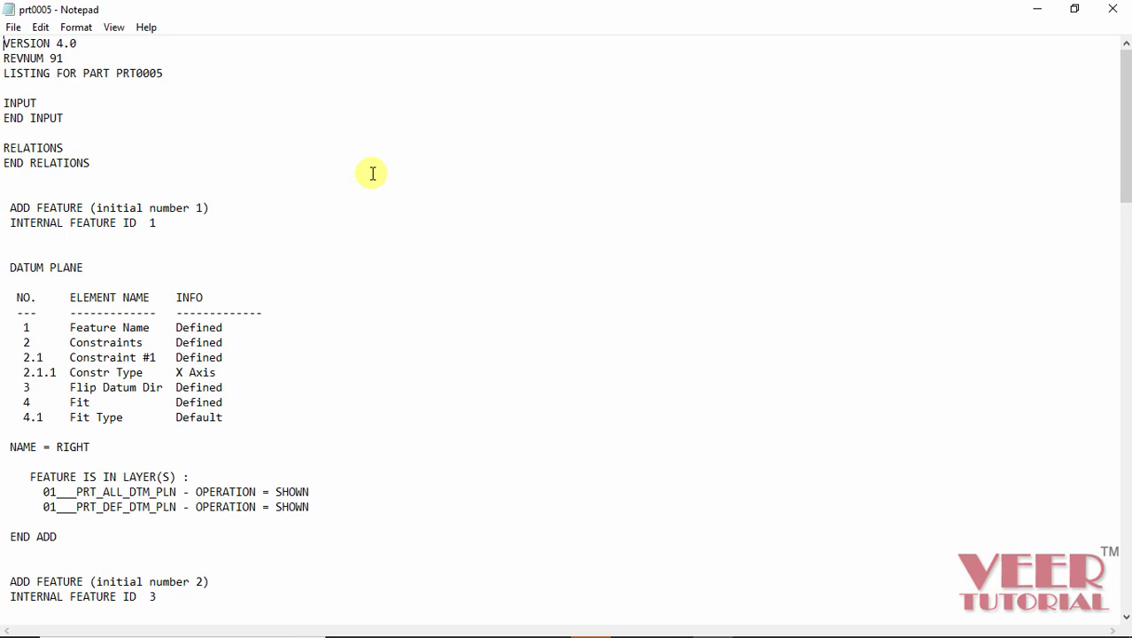
scroll(365, 215, down, 5)
scroll(364, 215, up, 5)
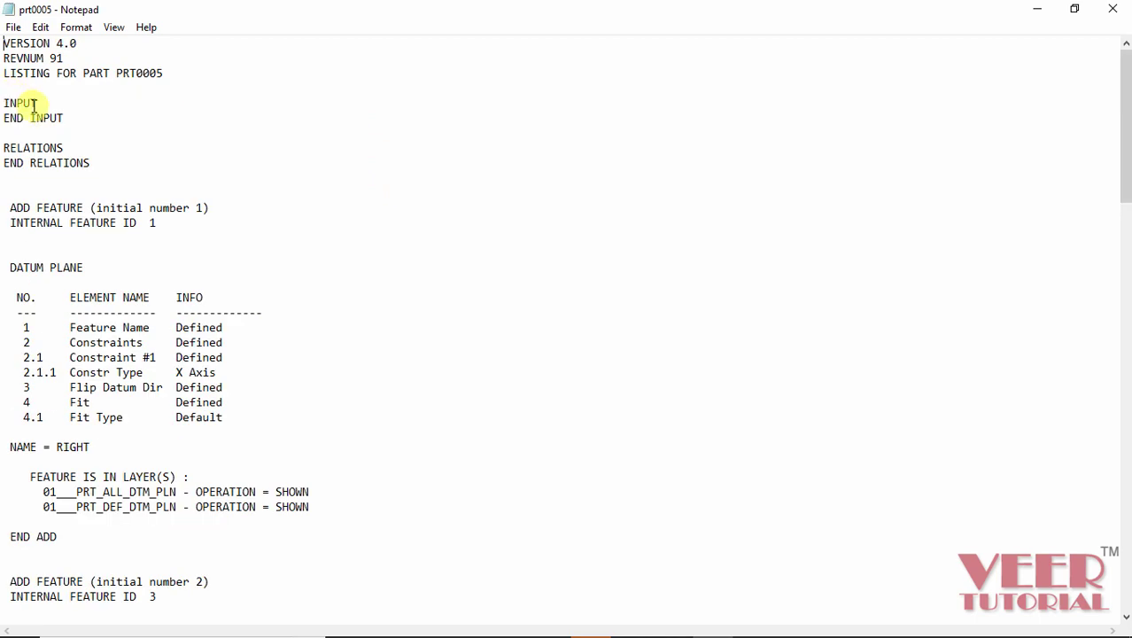
Search the listing for the word 'weak' with Edit > Find
click(13, 27)
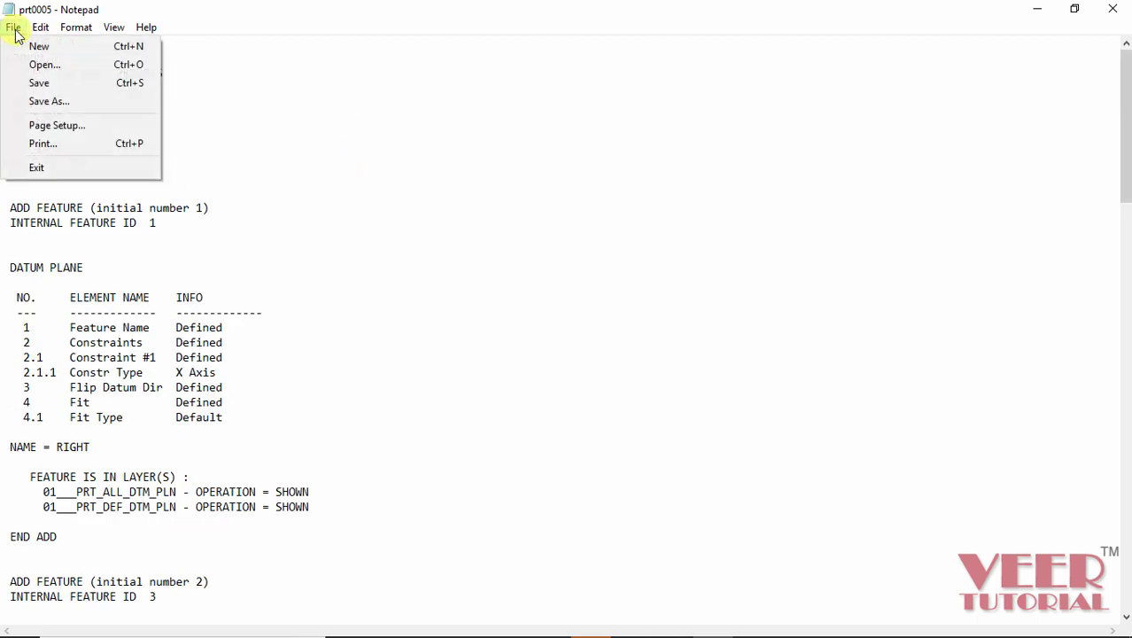
mouse_move(39, 27)
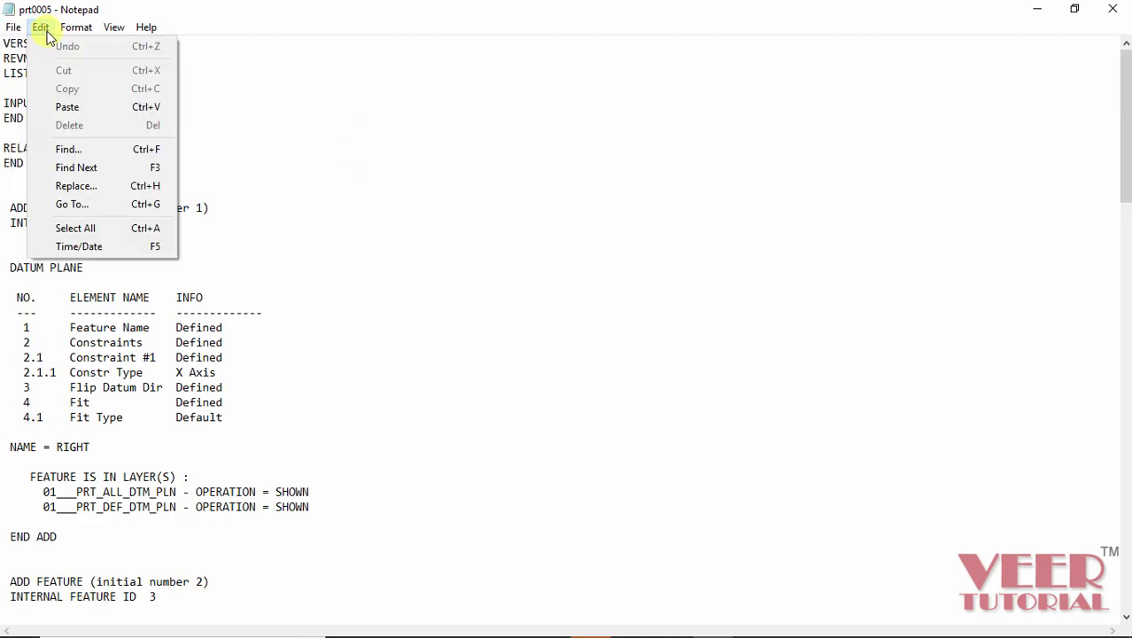
click(76, 186)
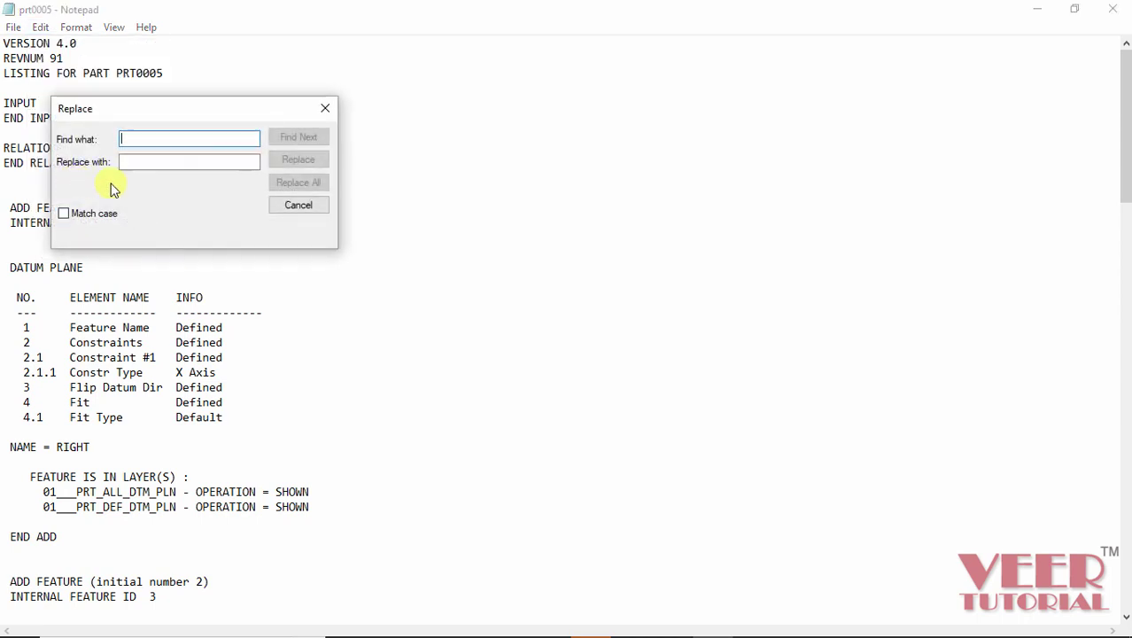
click(298, 205)
click(40, 27)
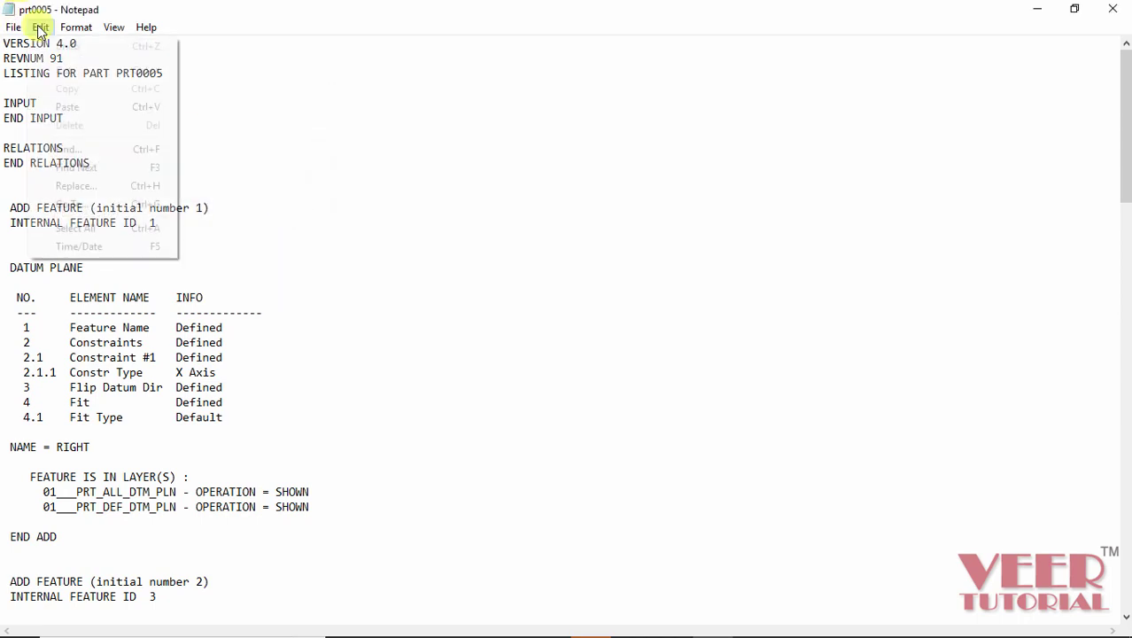
click(68, 149)
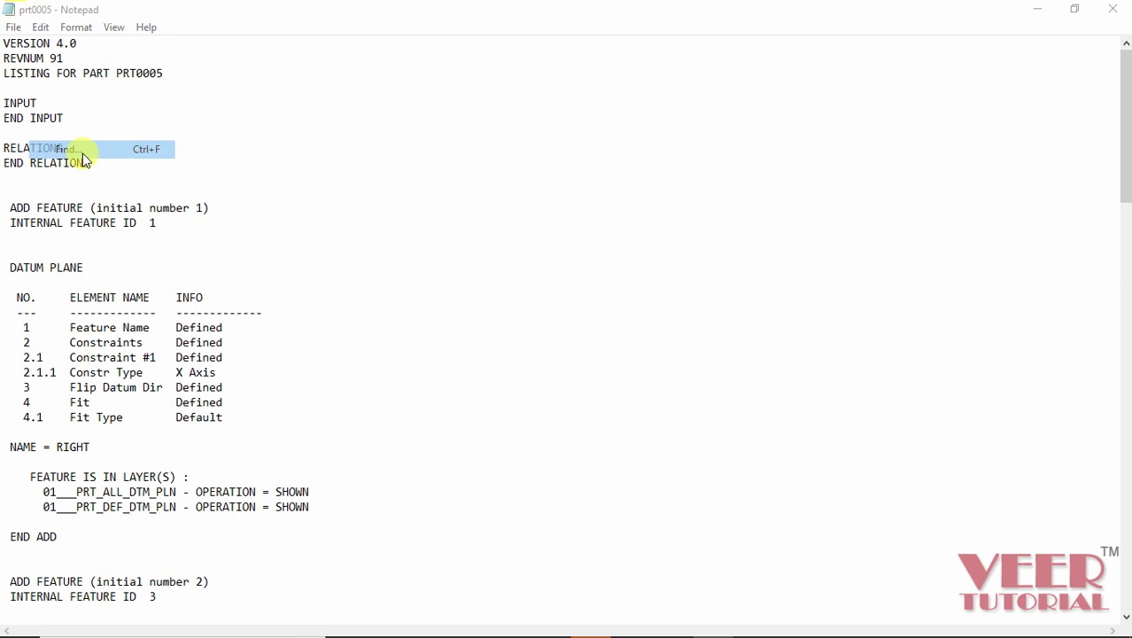
text(weak)
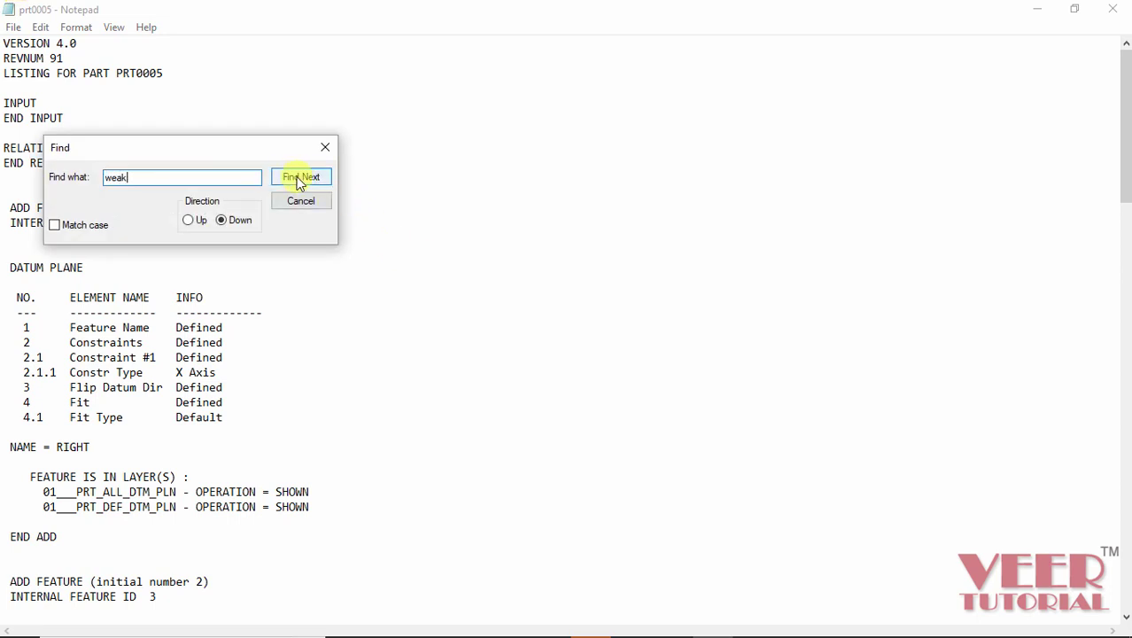
click(300, 179)
Close the Find box and scroll to Sketch 1's d0 312.34 (weak) and d1 150 dimensions
click(326, 148)
scroll(496, 350, down, 2)
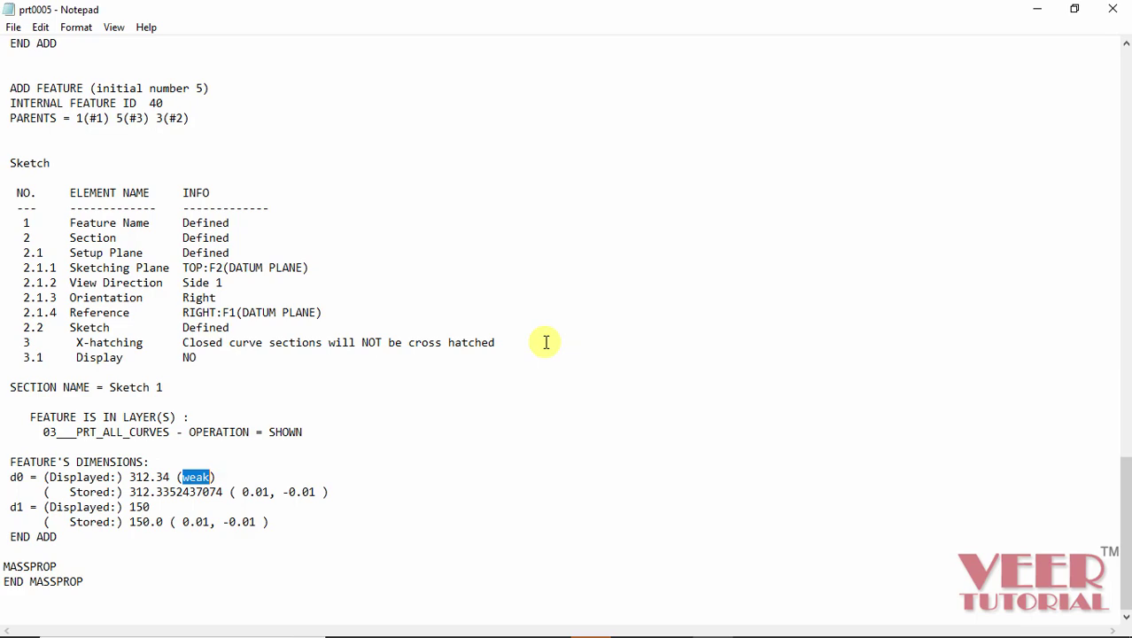
Exit Notepad and finish with the part program in the Menu Manager
click(14, 28)
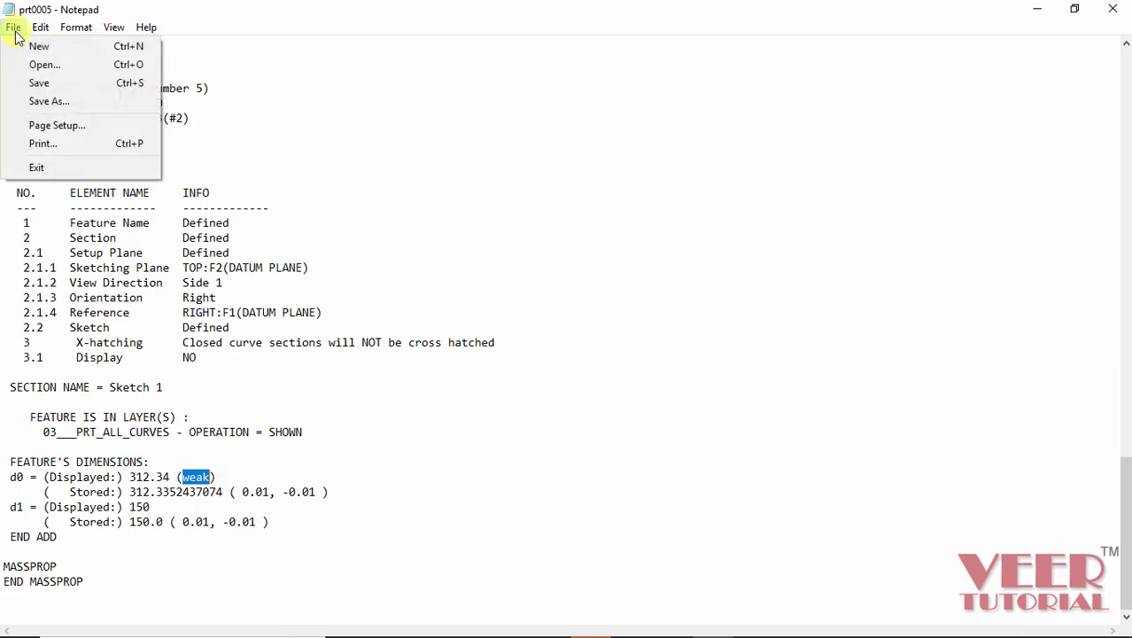
click(42, 167)
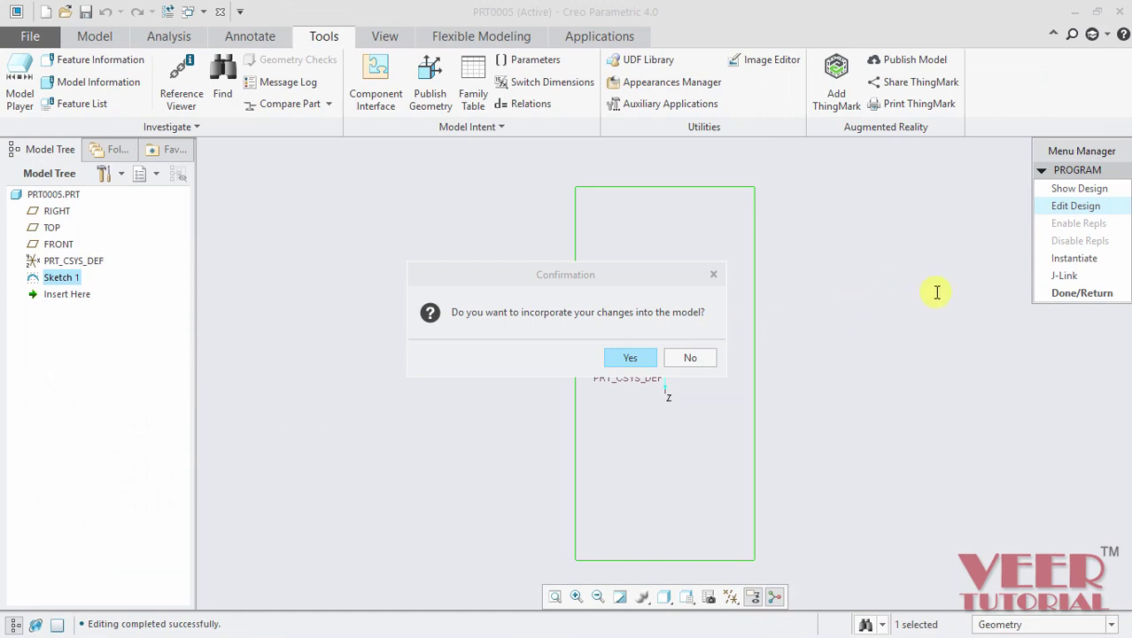
click(1082, 294)
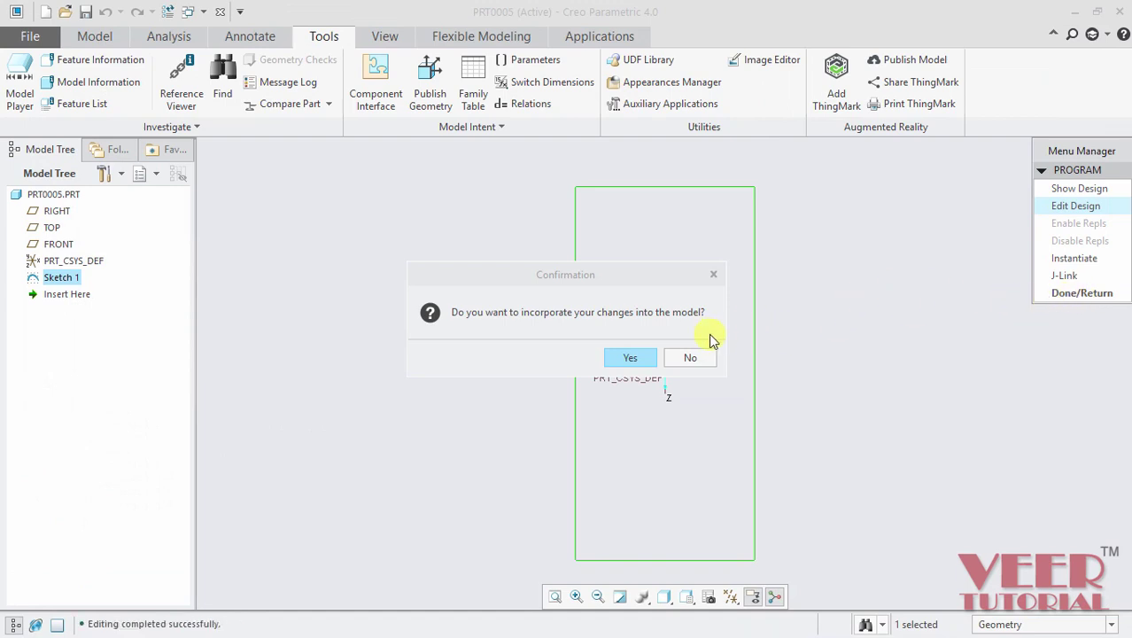